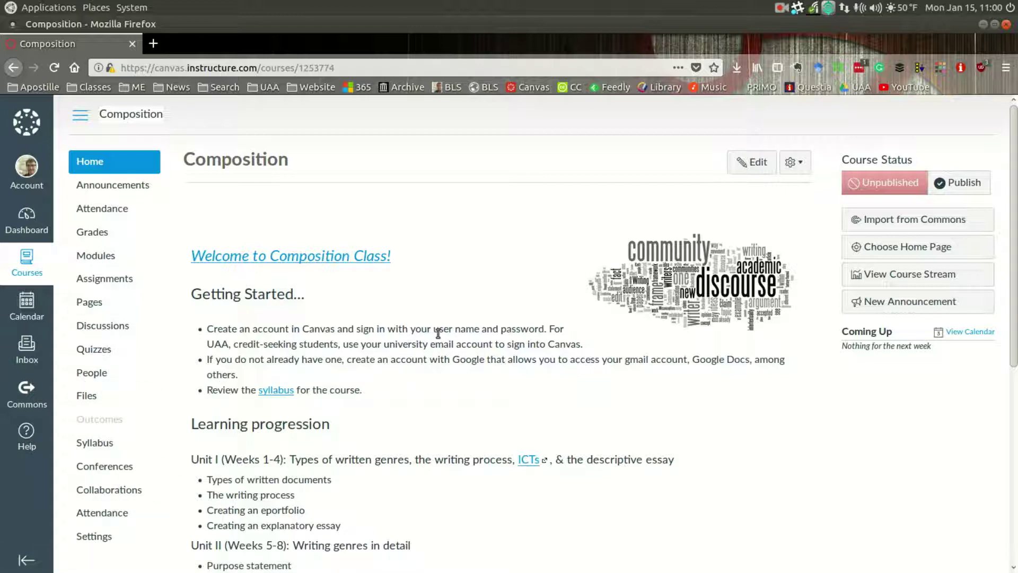
Look through the course Announcements and Attendance, then open the Gradebook with its test student row
left_click(90, 163)
left_click(127, 186)
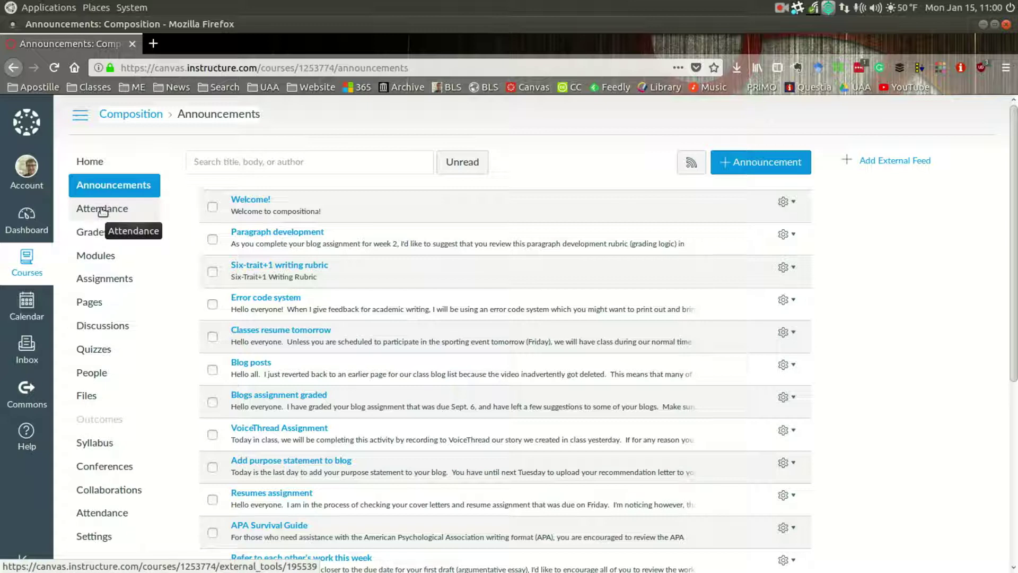
left_click(102, 212)
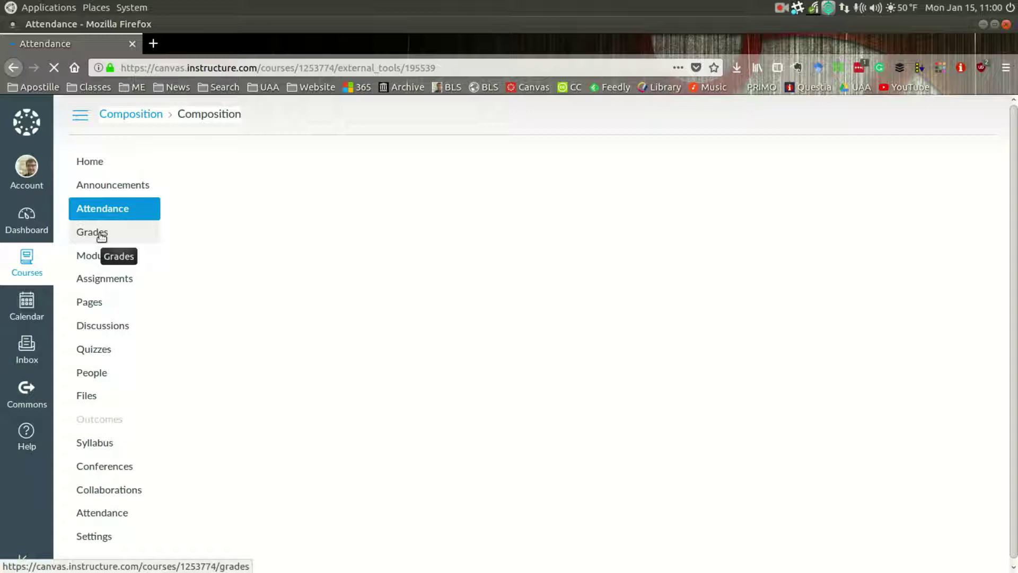
left_click(101, 235)
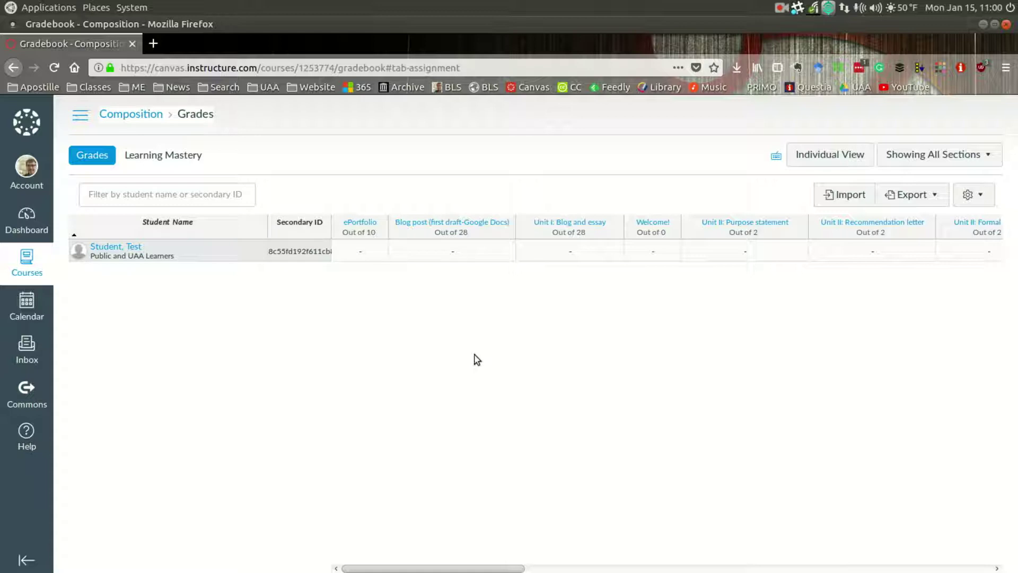
Go back from the Gradebook to the Composition home page through the breadcrumb link
left_click(121, 114)
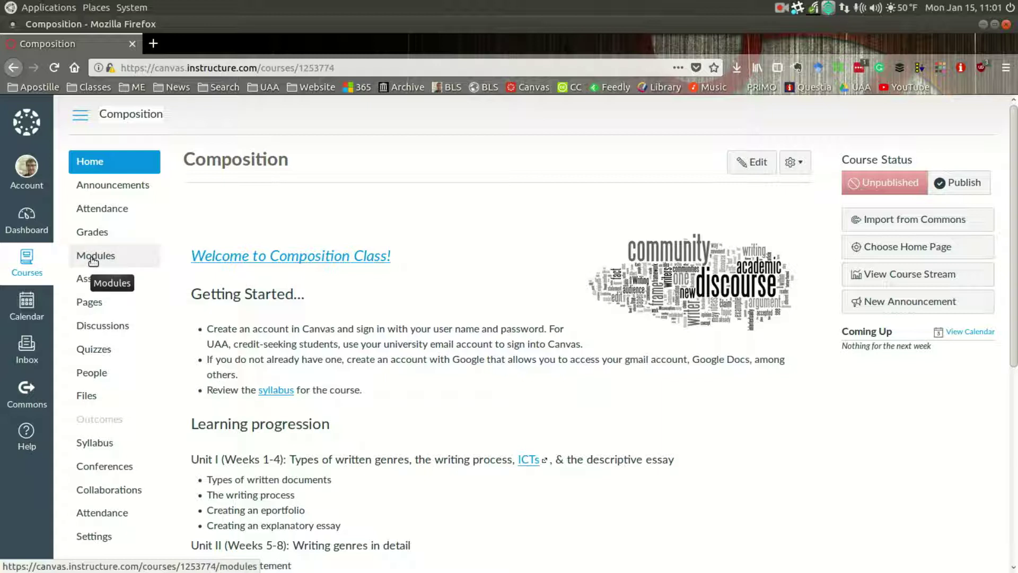
Open Modules and collapse every week from Week 1 through Week 10
left_click(93, 257)
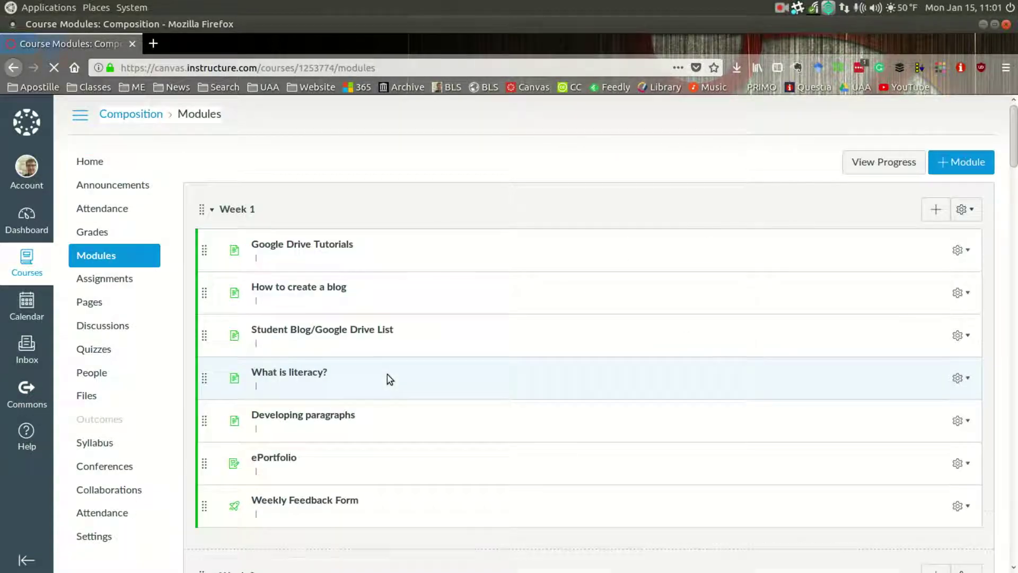
left_click(211, 209)
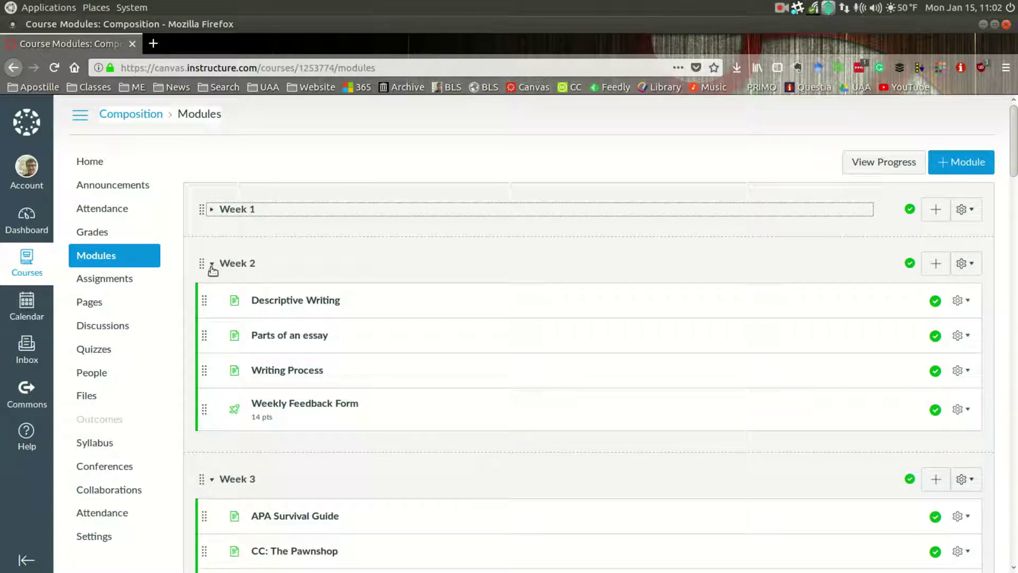
left_click(212, 264)
left_click(211, 317)
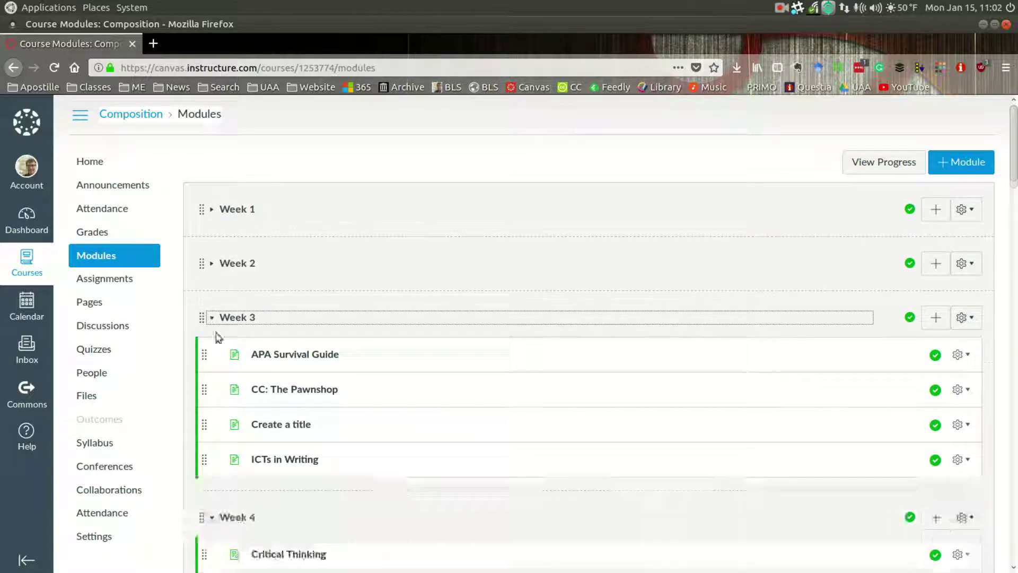
left_click(212, 377)
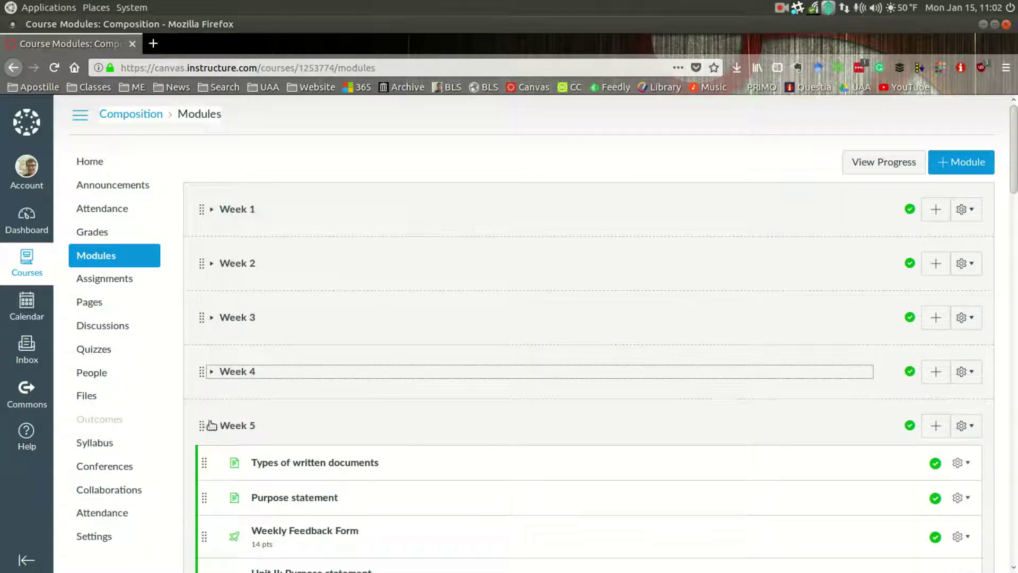
left_click(212, 426)
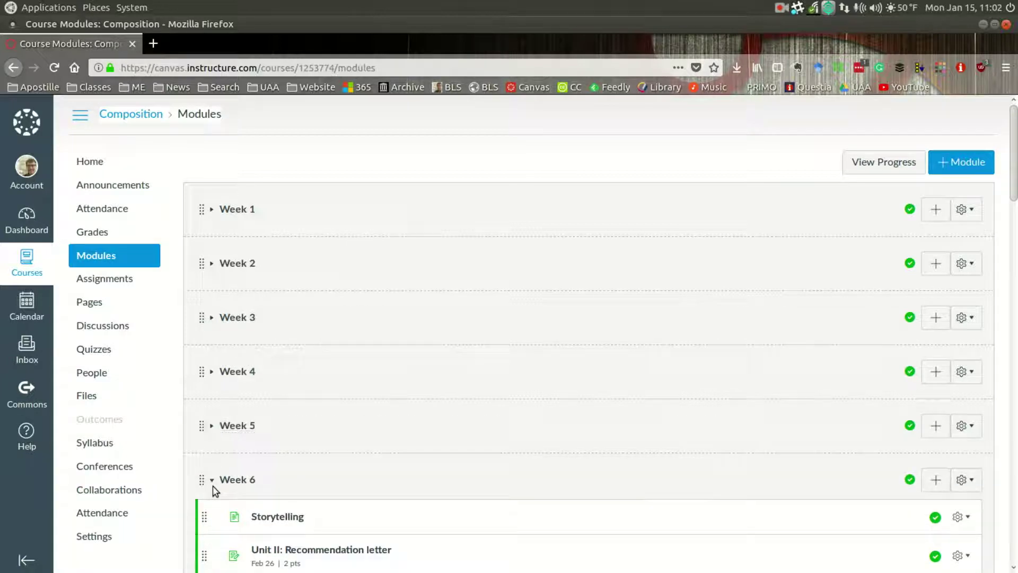
left_click(211, 480)
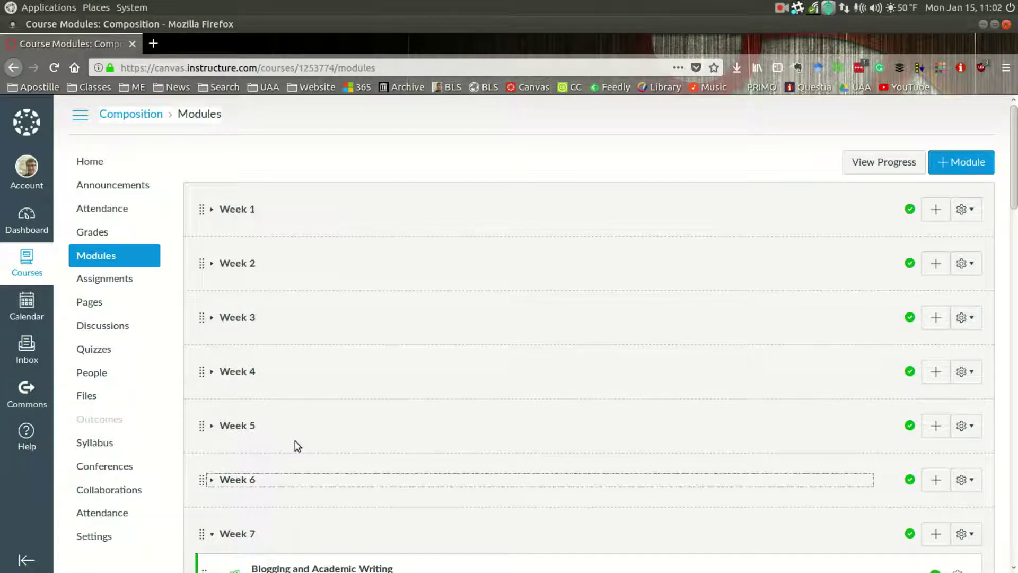
scroll(297, 419, "down", 2)
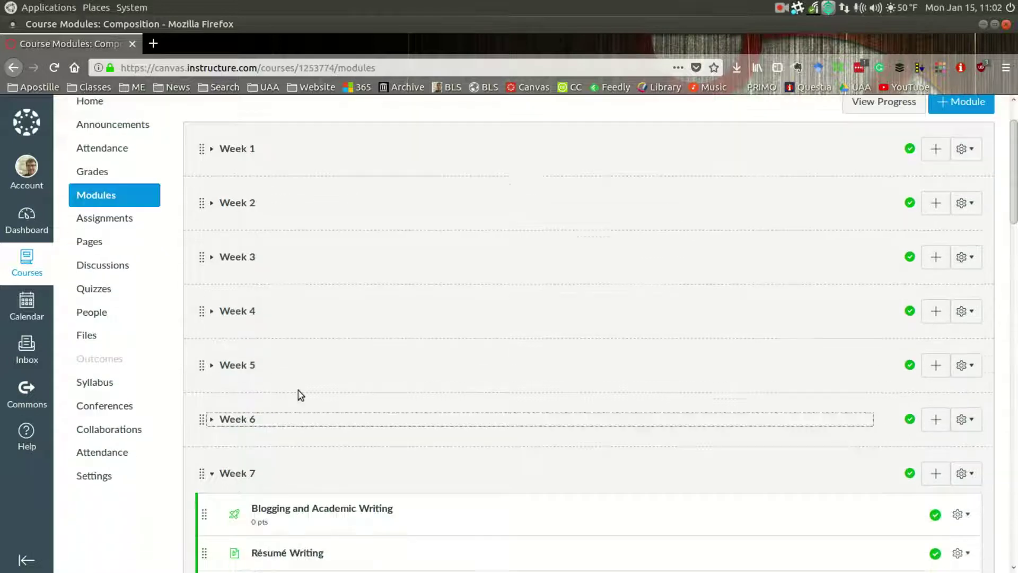
left_click(212, 424)
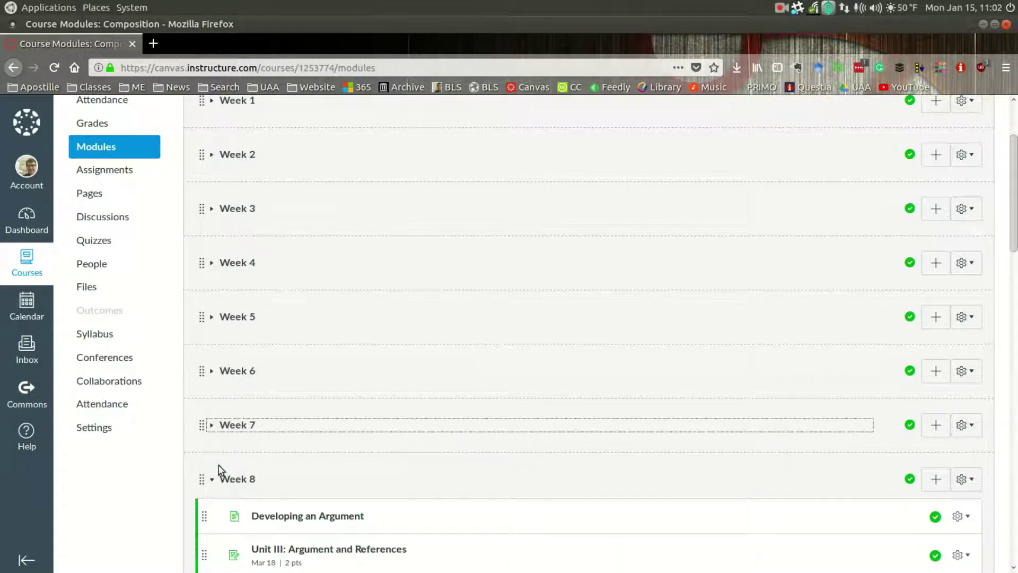
left_click(212, 479)
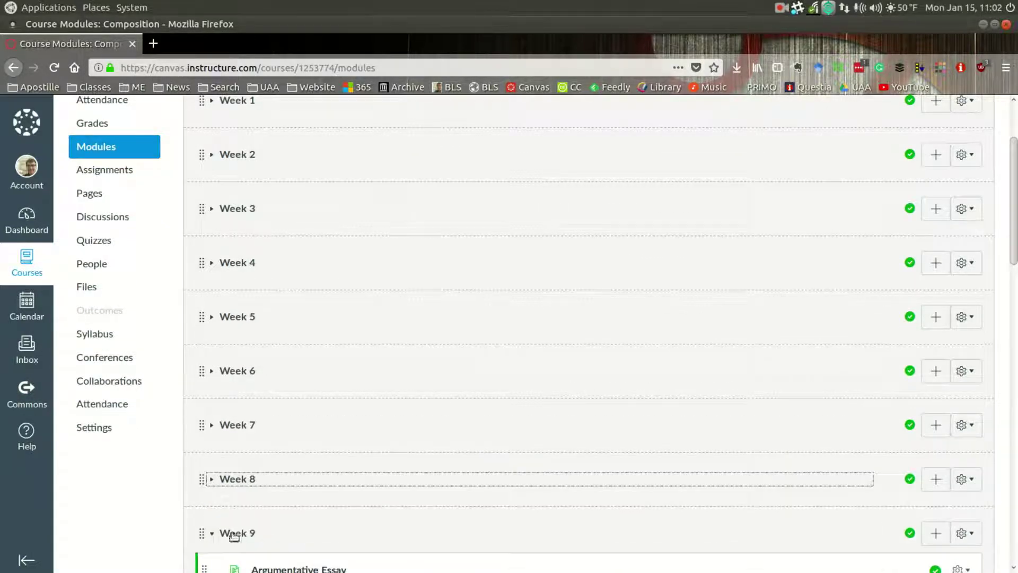
left_click(213, 533)
scroll(356, 439, "down", 4)
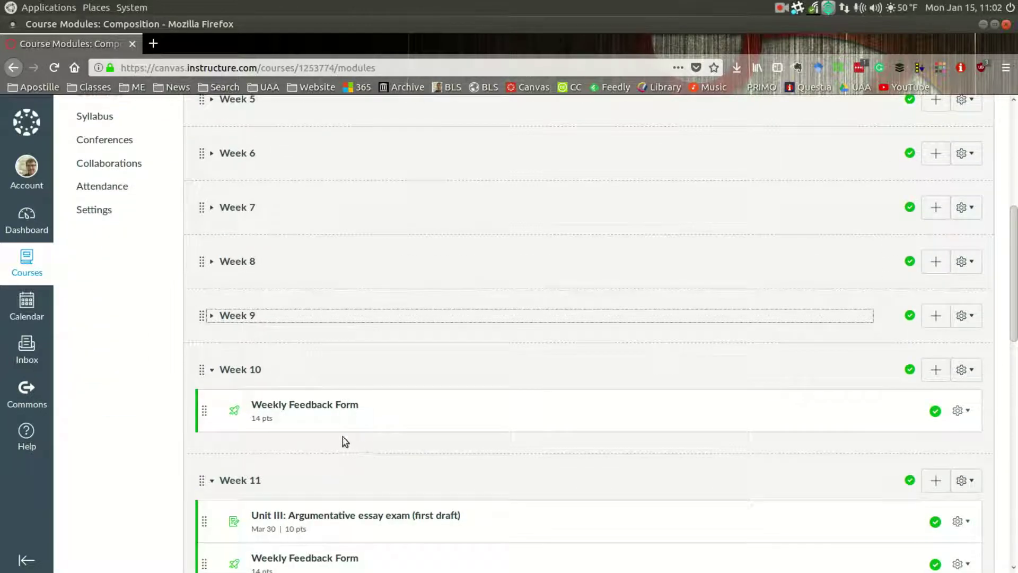
left_click(213, 376)
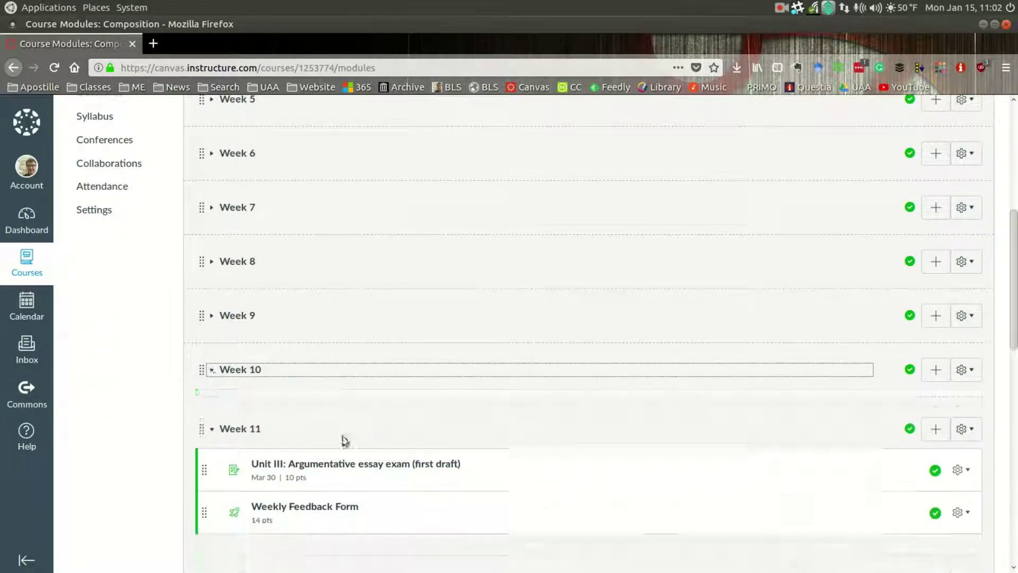
scroll(359, 436, "up", 6)
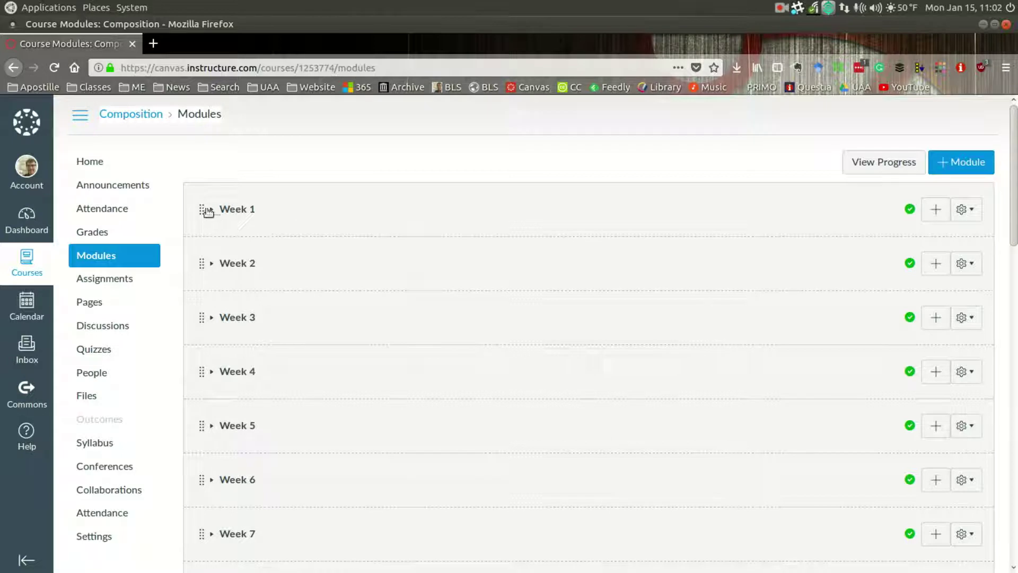
Peek into Weeks 1 and 2, leaving only Week 1 expanded with Google Drive Tutorials and ePortfolio
left_click(210, 210)
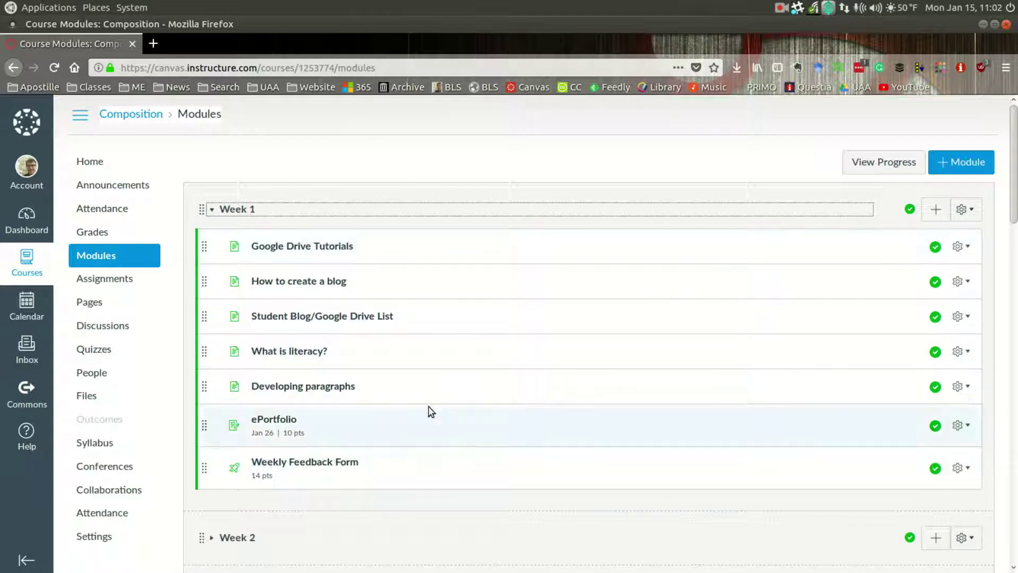
left_click(214, 211)
left_click(210, 264)
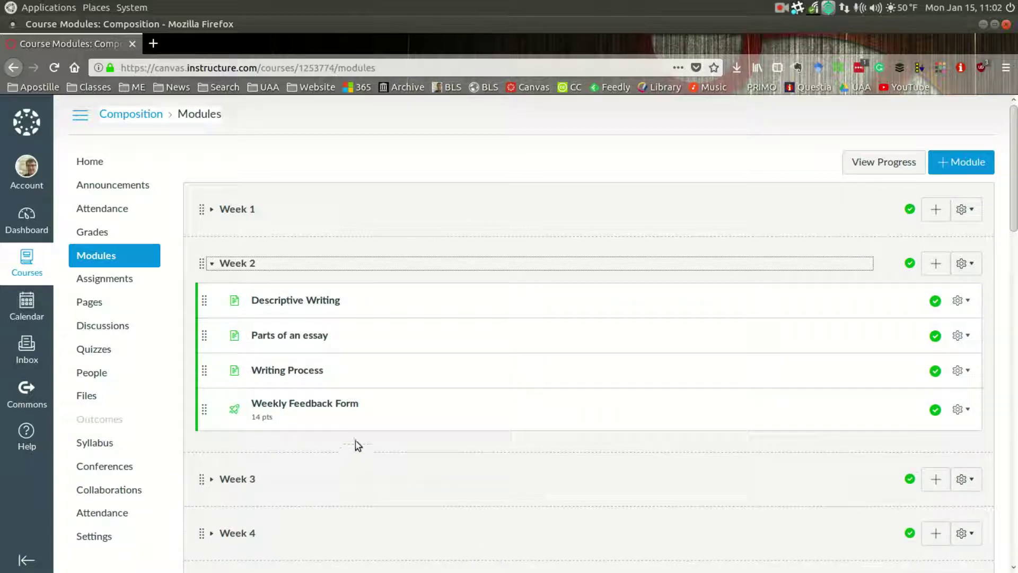
left_click(212, 267)
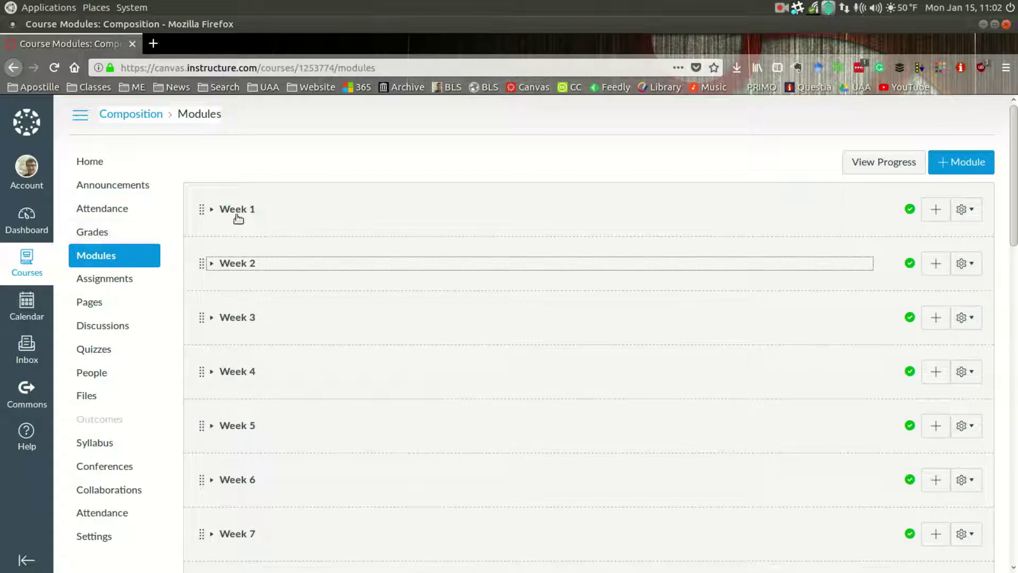
left_click(213, 211)
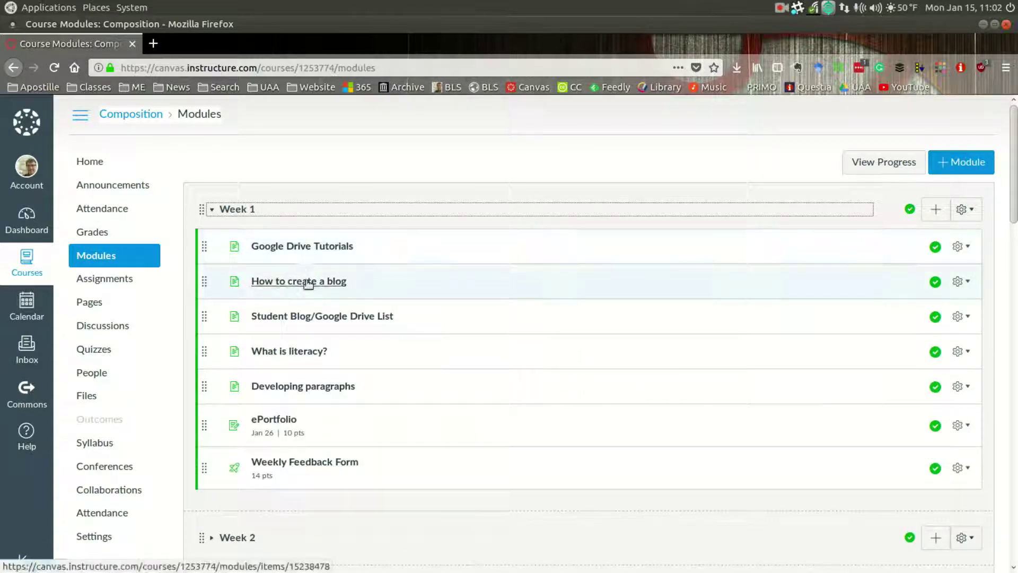
left_click(113, 285)
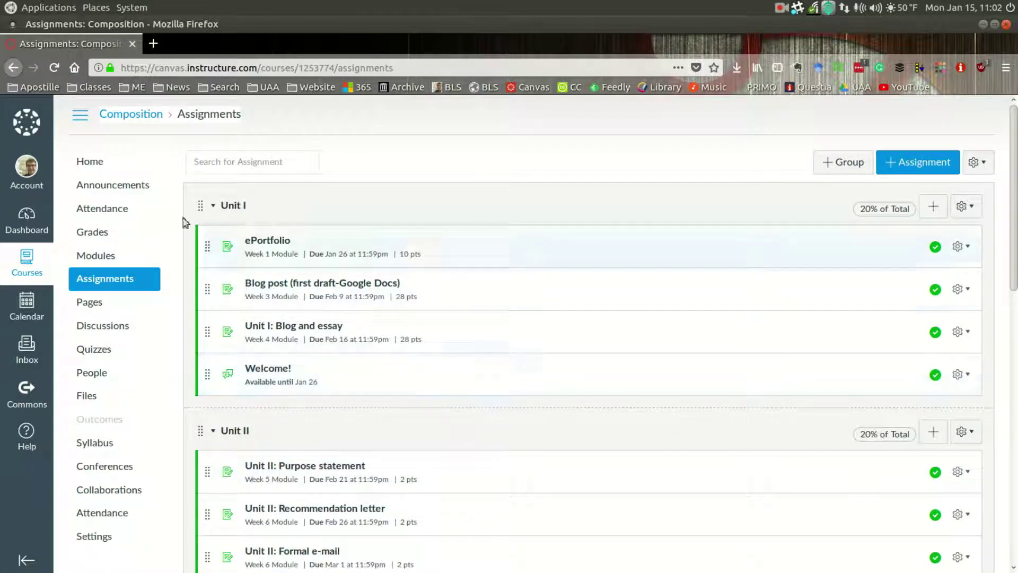
left_click(213, 206)
left_click(214, 206)
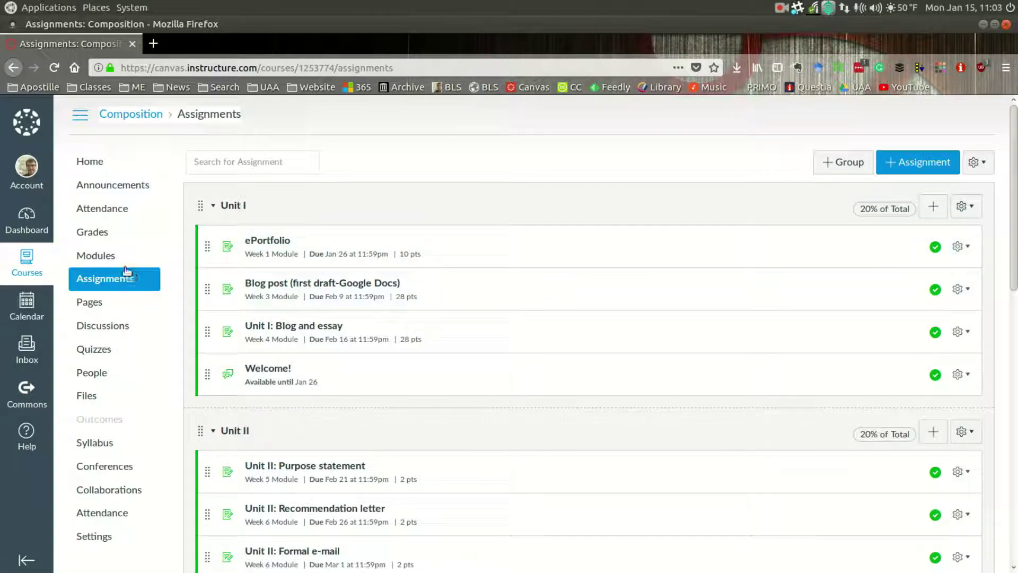
left_click(106, 257)
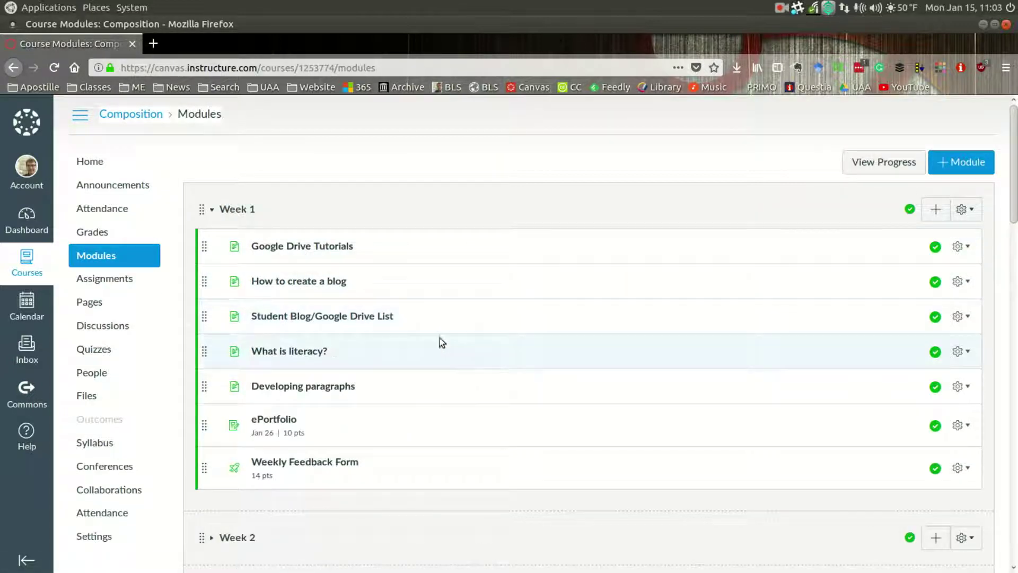
Open the ePortfolio assignment from Modules and from Assignments, reviewing its 10 points, Jan 26 due date and rubric
scroll(435, 342, "down", 2)
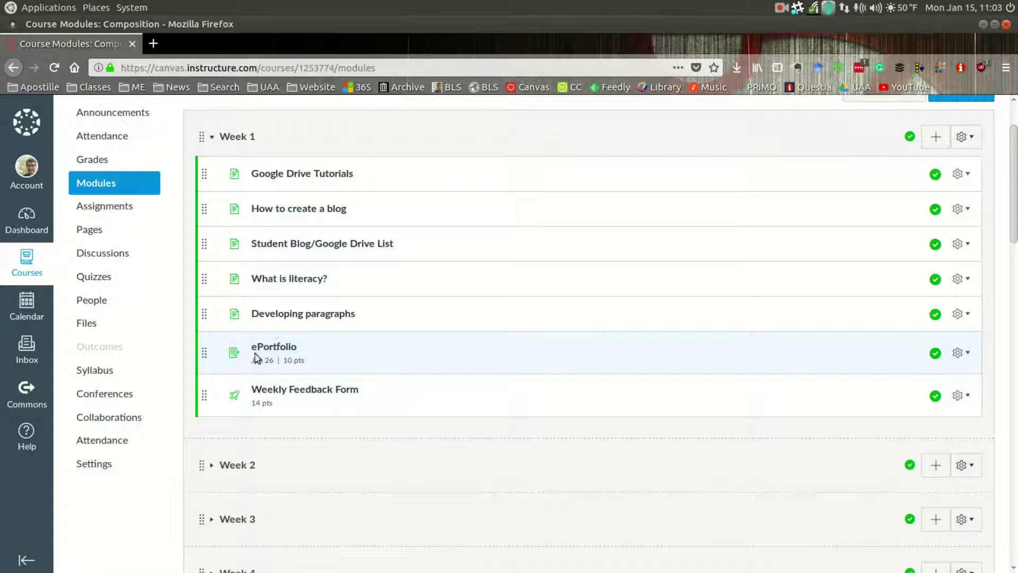
left_click(275, 350)
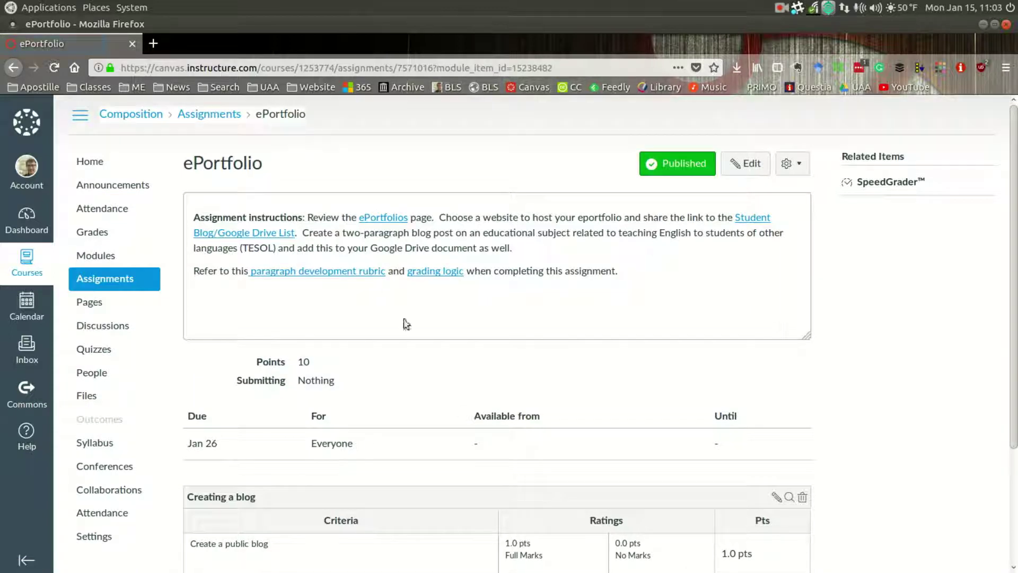
left_click(96, 256)
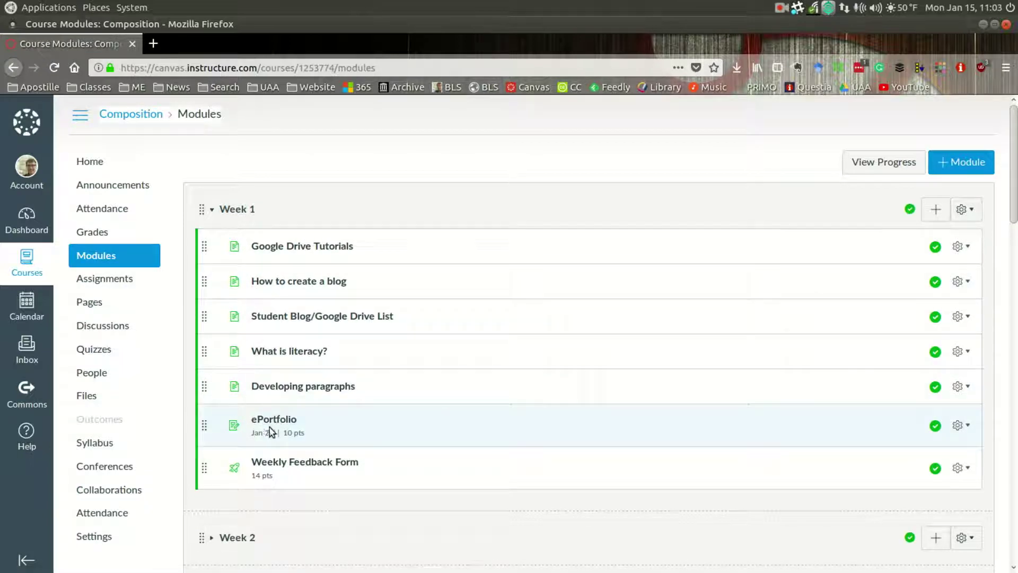
left_click(104, 278)
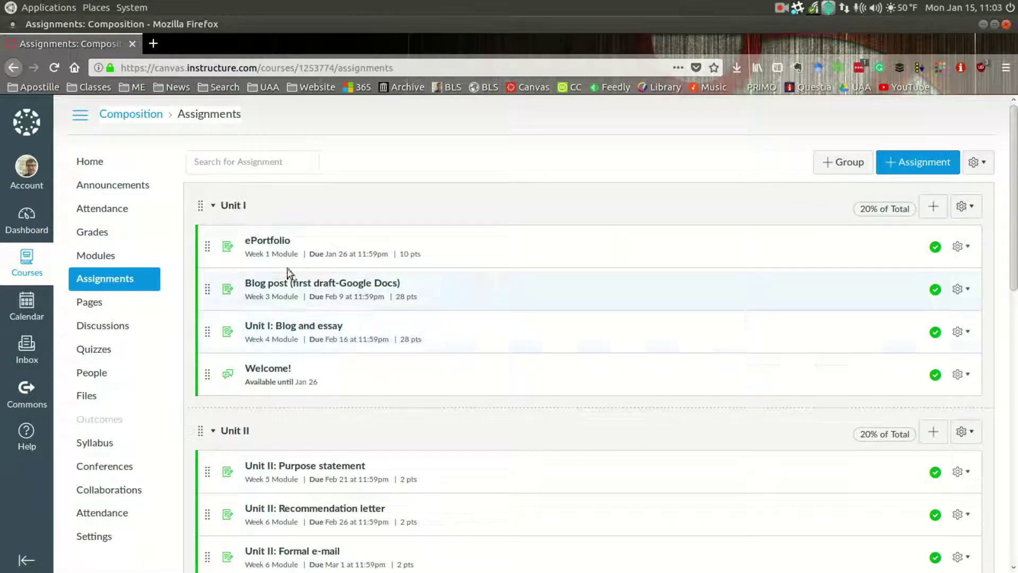
left_click(259, 242)
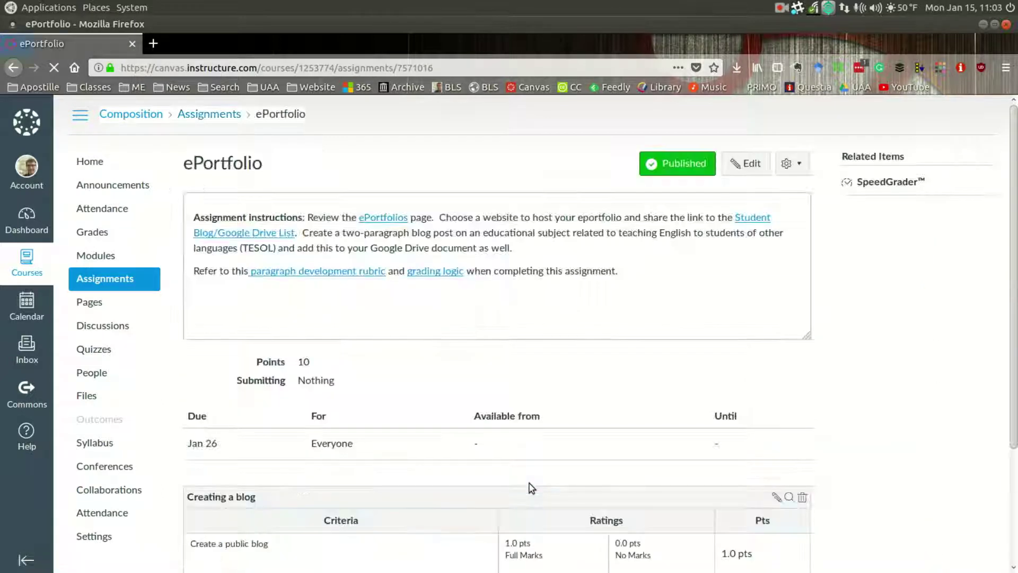
scroll(473, 397, "down", 3)
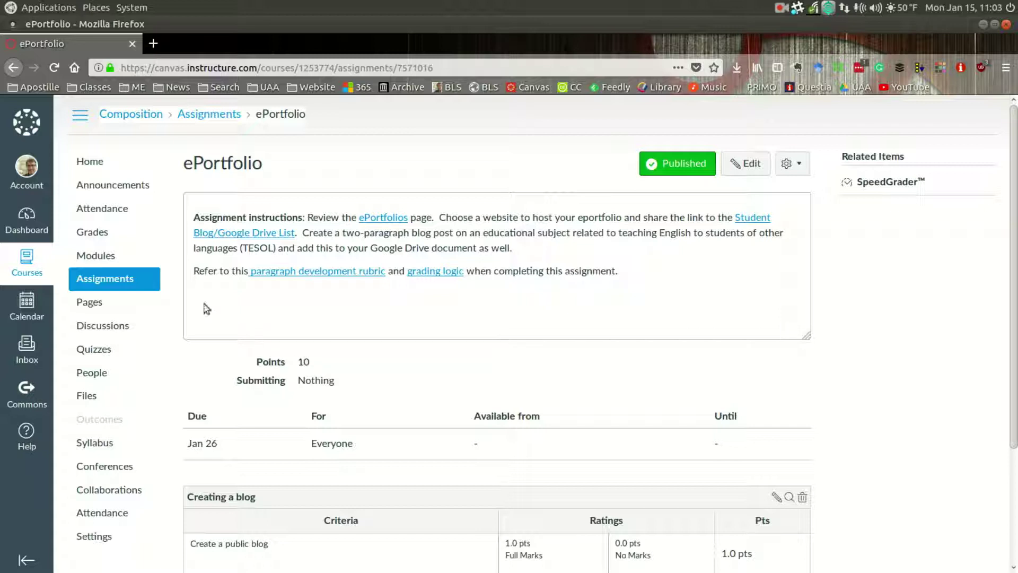
Move from Modules to Pages and scroll the page list, showing unpublished ePortfolios and Front Page
left_click(105, 256)
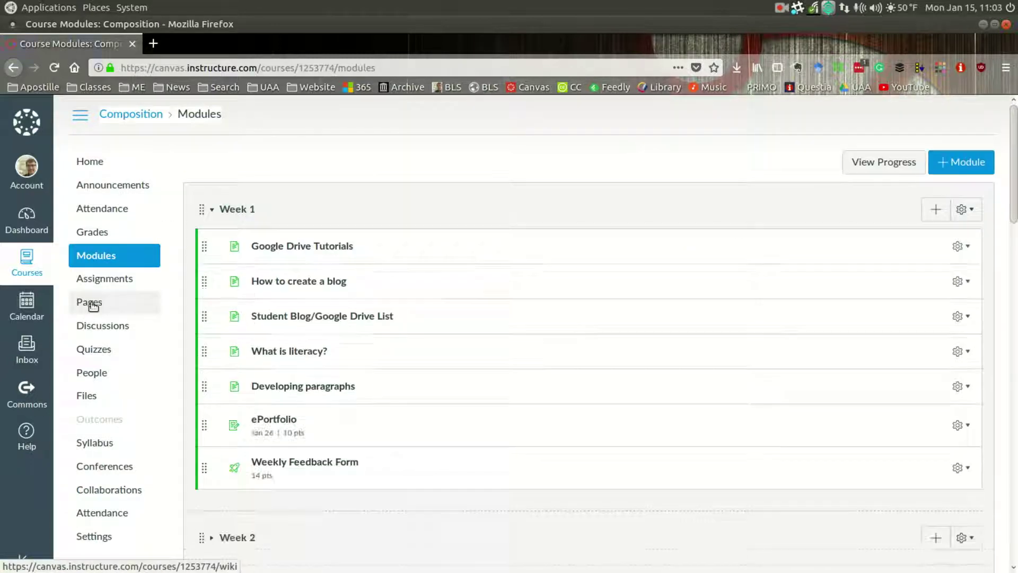
left_click(91, 303)
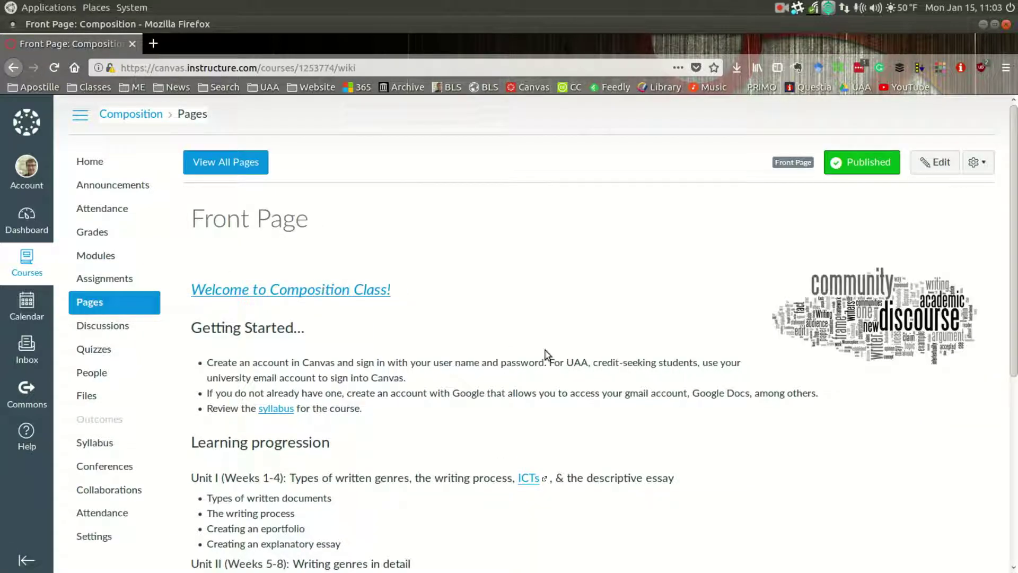
scroll(546, 354, "down", 5)
scroll(546, 356, "up", 5)
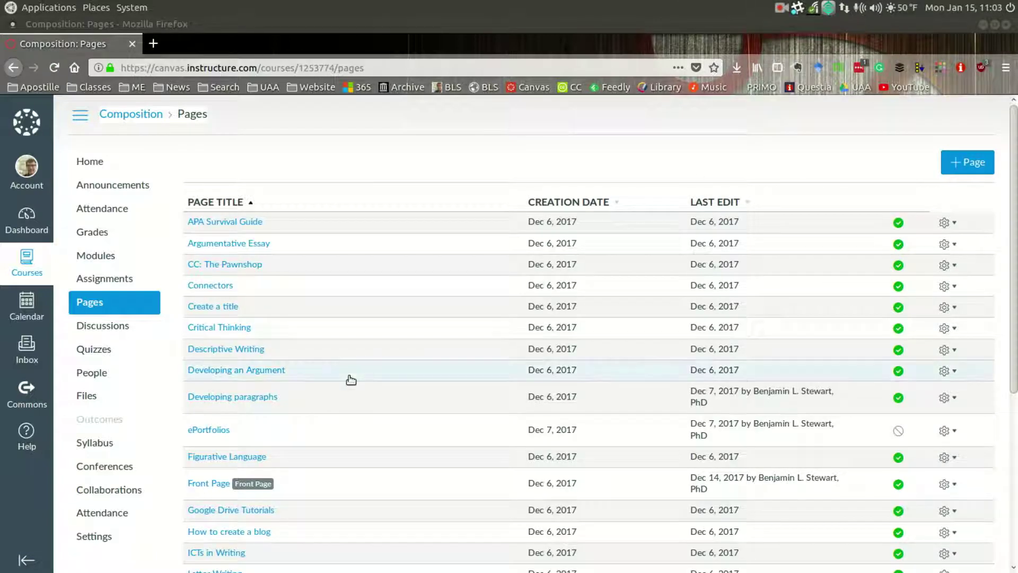
scroll(329, 332, "down", 3)
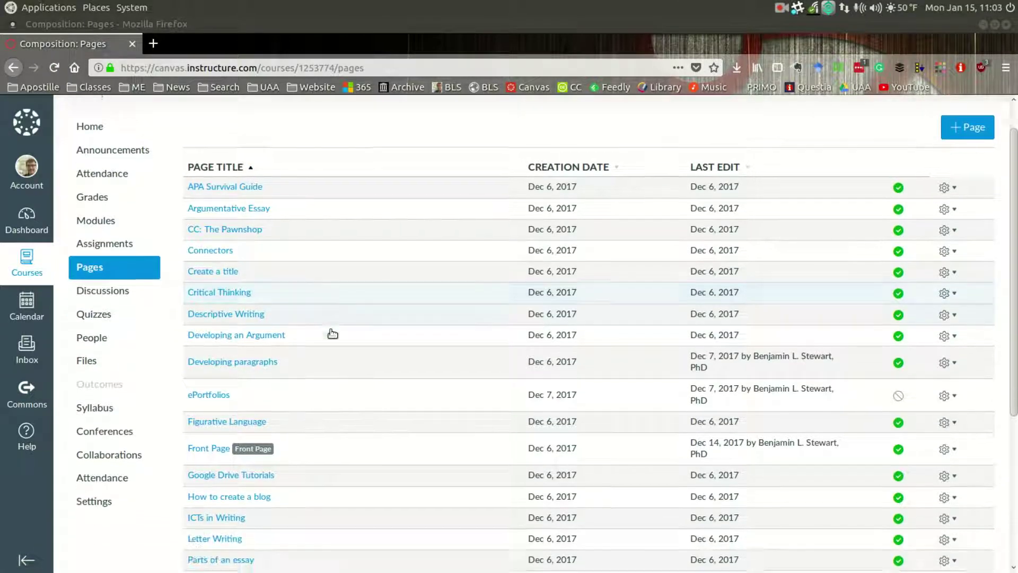
scroll(324, 333, "down", 1)
scroll(322, 333, "down", 3)
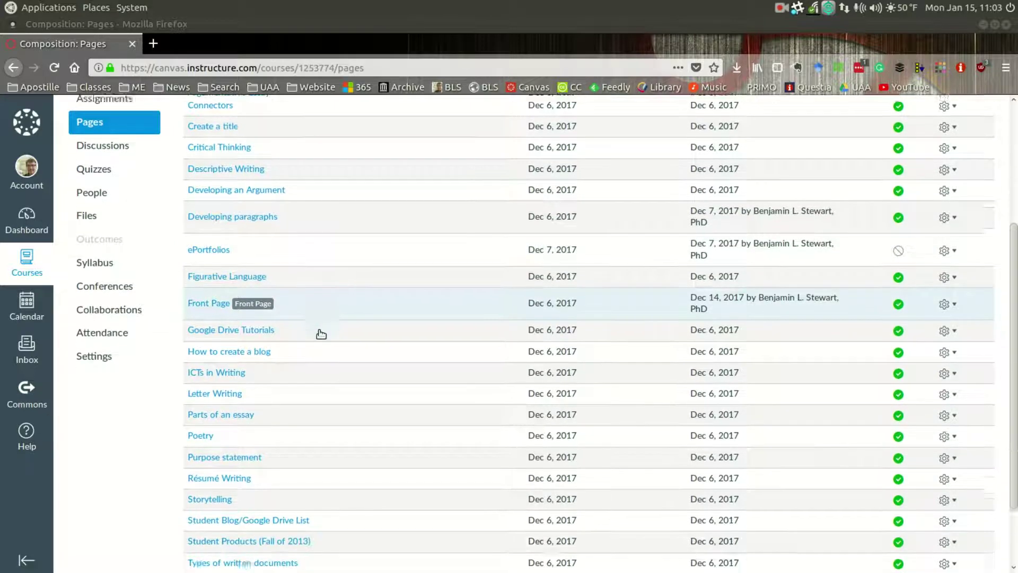
scroll(321, 333, "up", 6)
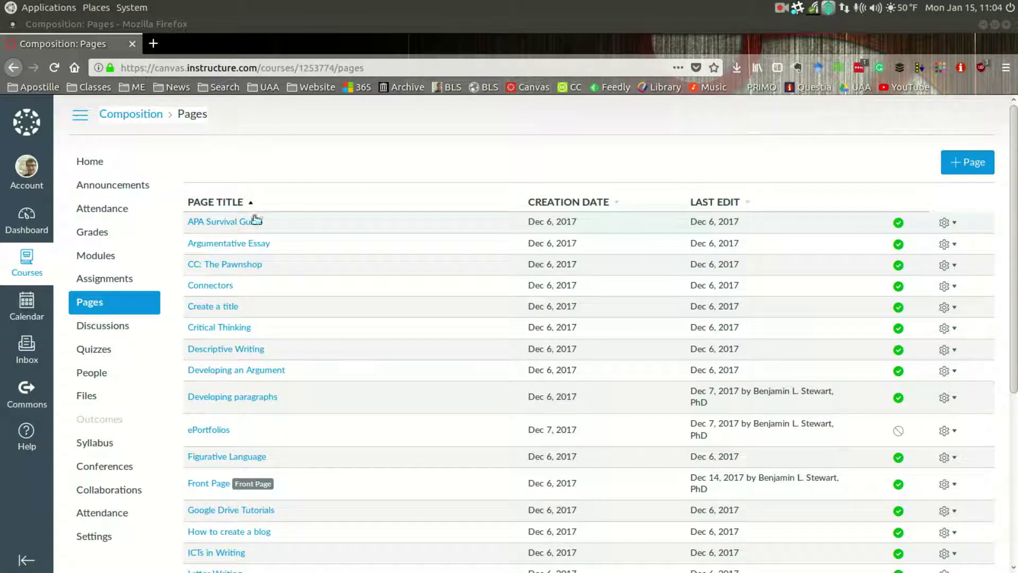
scroll(457, 393, "down", 5)
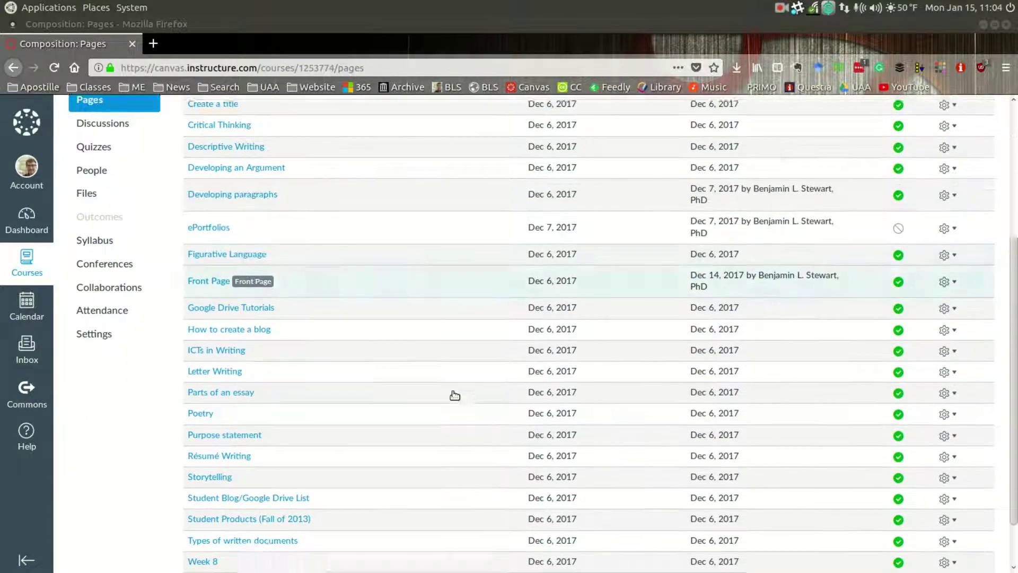
scroll(366, 299, "up", 5)
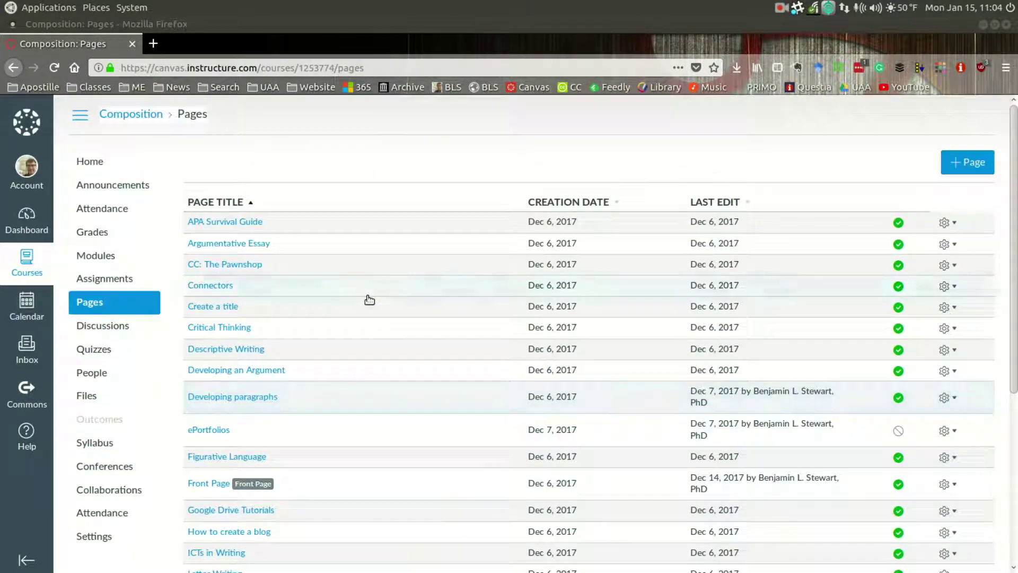
Open the How to create a blog page from the Pages list
left_click(93, 257)
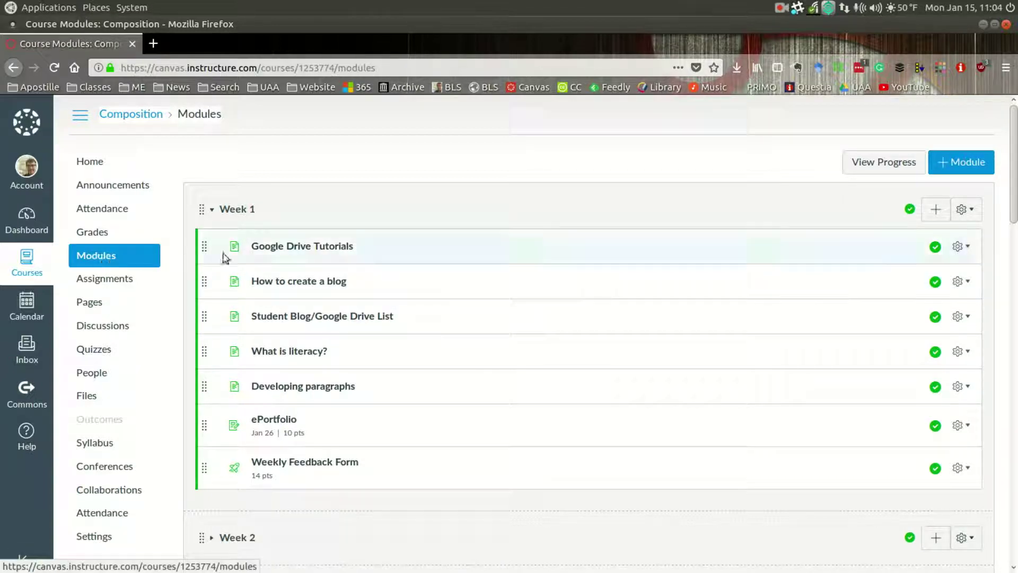
left_click(90, 306)
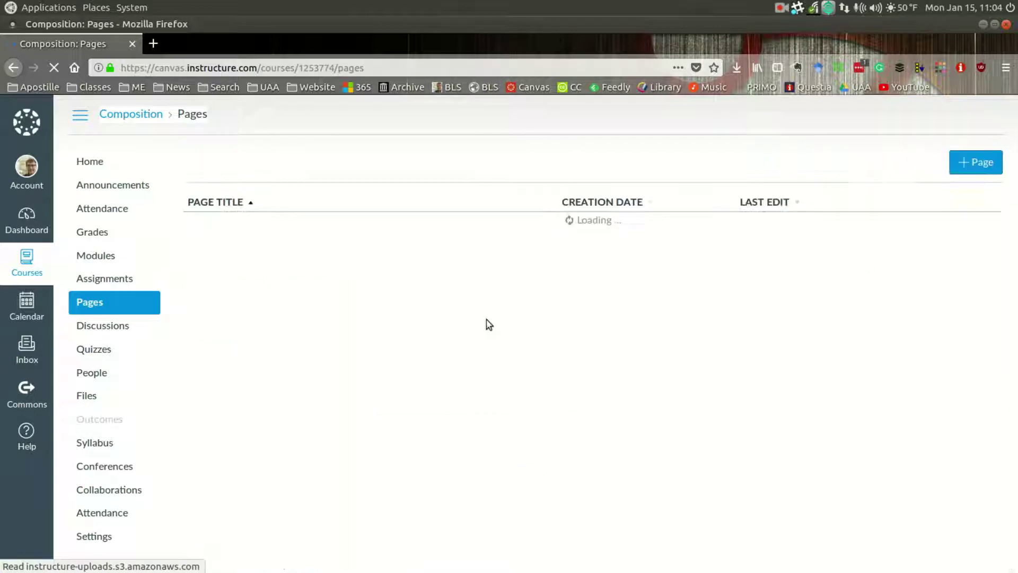
scroll(428, 389, "down", 5)
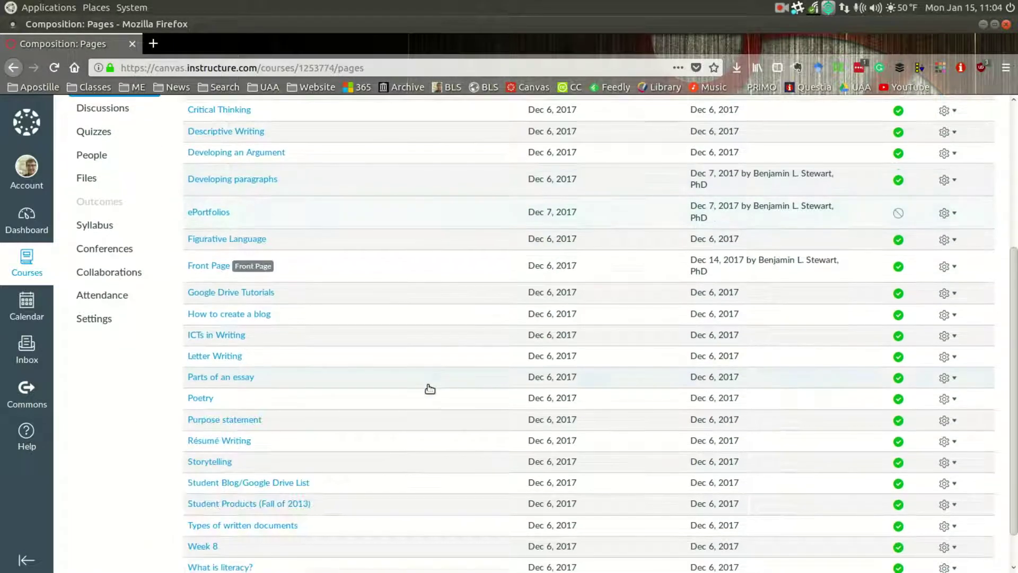
scroll(402, 387, "down", 1)
scroll(403, 387, "up", 3)
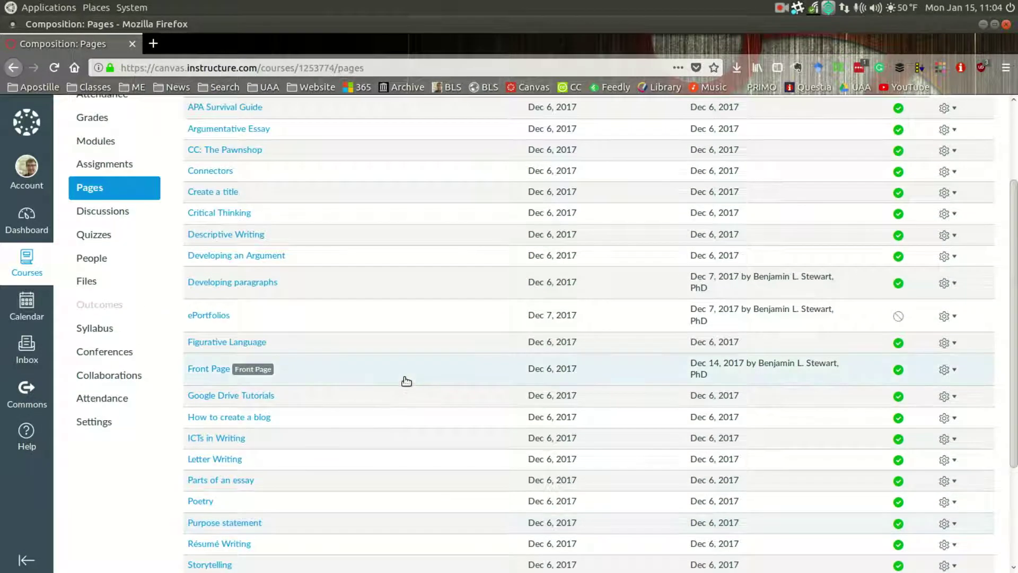
left_click(216, 418)
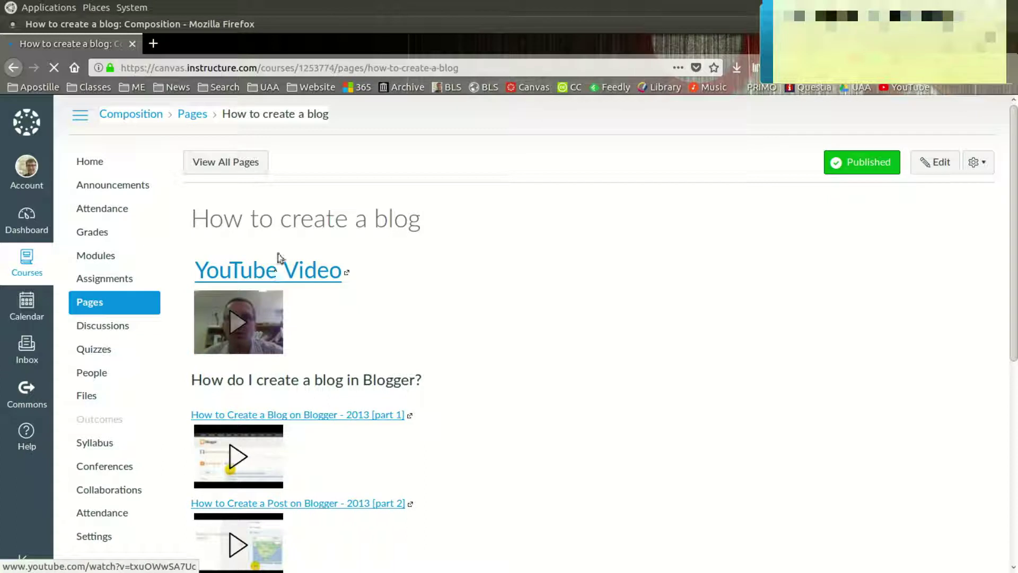
Open How to create a blog from Week 1 in Modules, then return to Modules
left_click(93, 255)
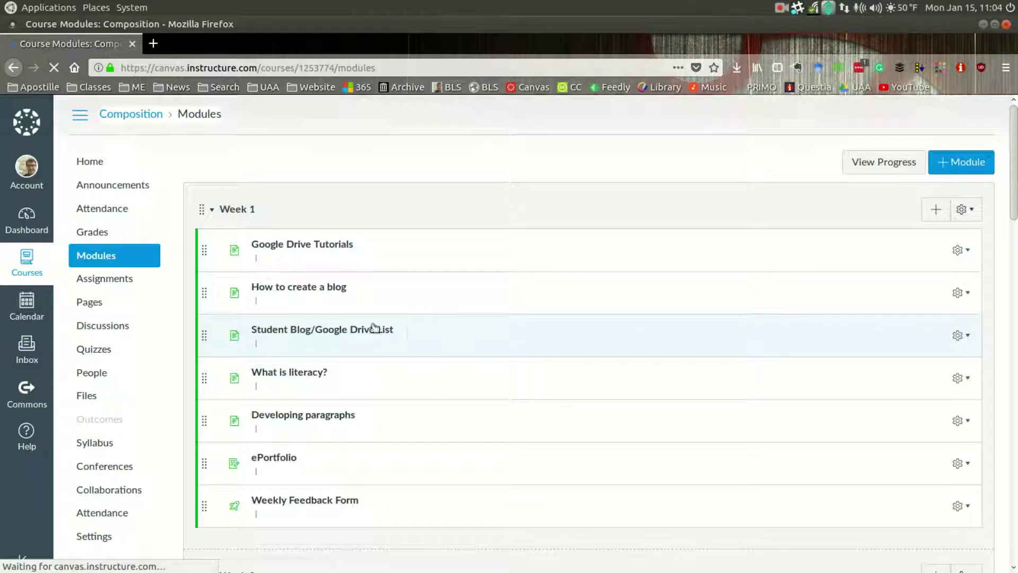
left_click(305, 281)
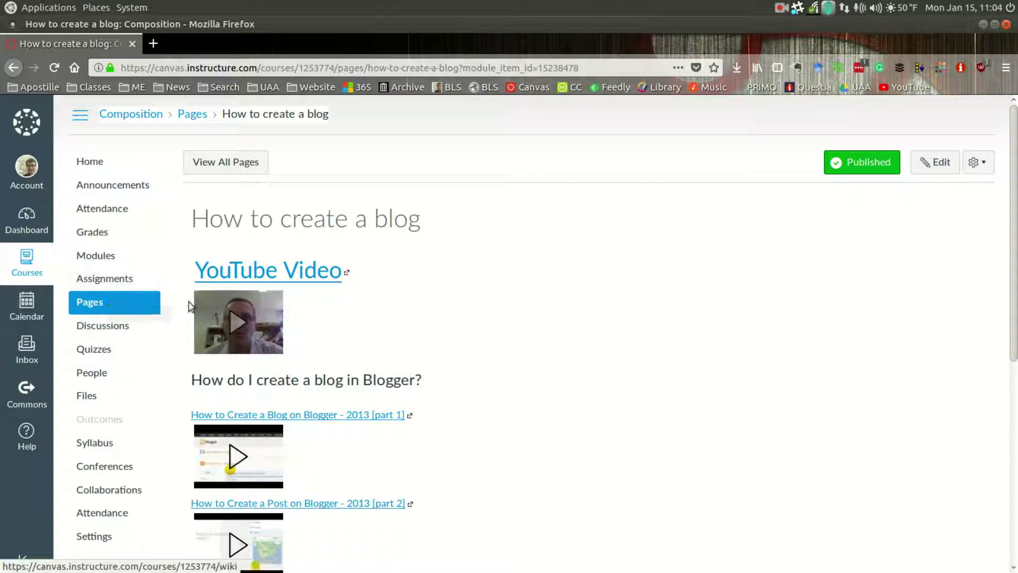
left_click(98, 259)
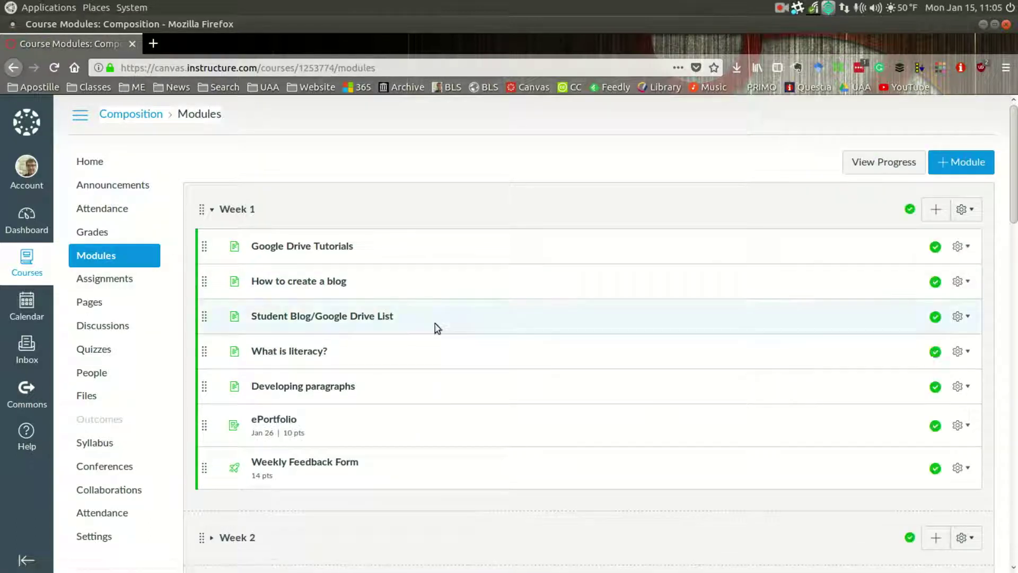
Collapse Week 1, then view Assignments and the Discussions with Welcome! and Student-Teacher Lounge
left_click(214, 210)
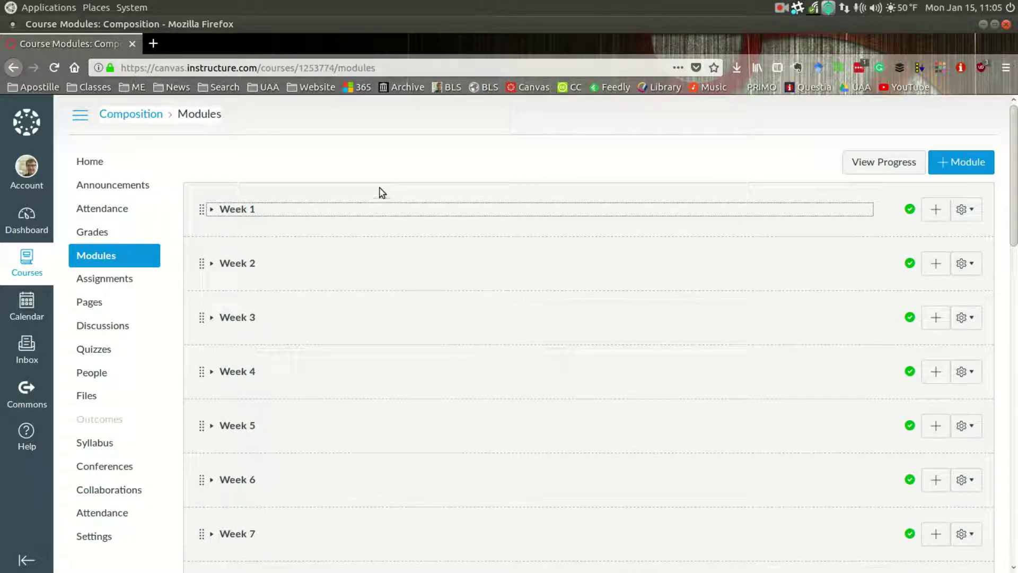
left_click(101, 282)
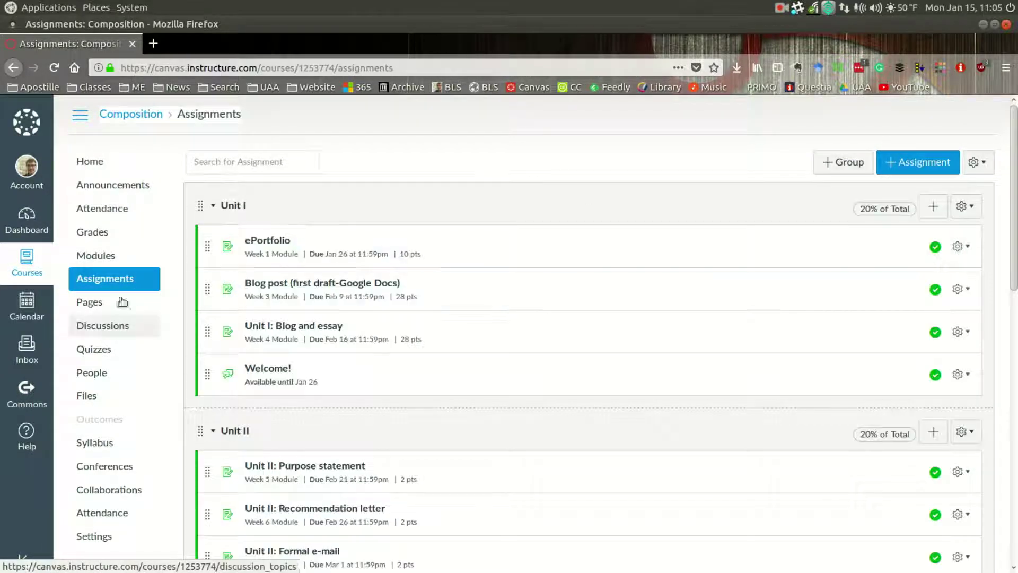
left_click(105, 327)
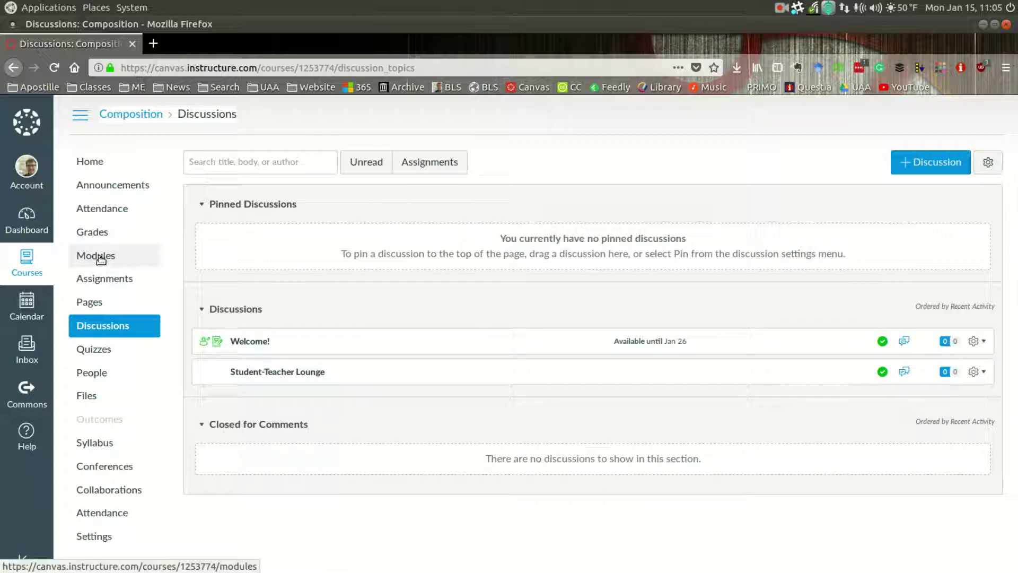
View Quizzes and the People roster, then the Files page with course_image and three documents
left_click(103, 350)
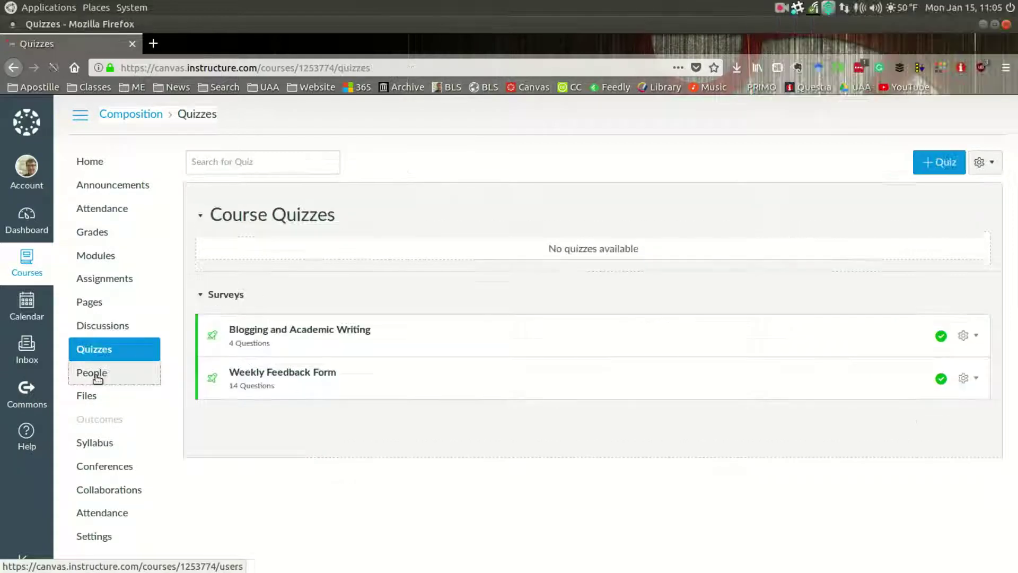
left_click(88, 373)
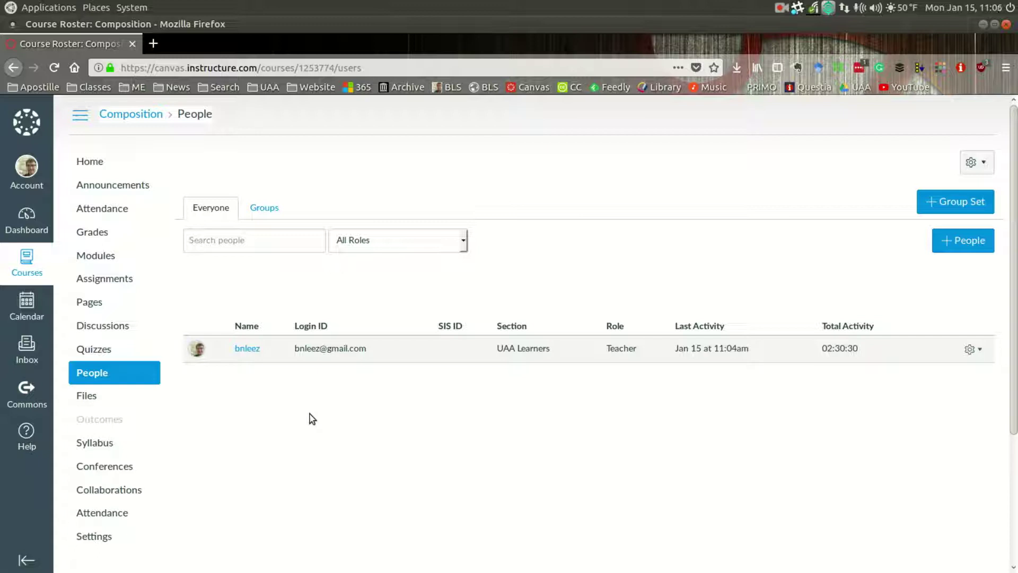
left_click(85, 398)
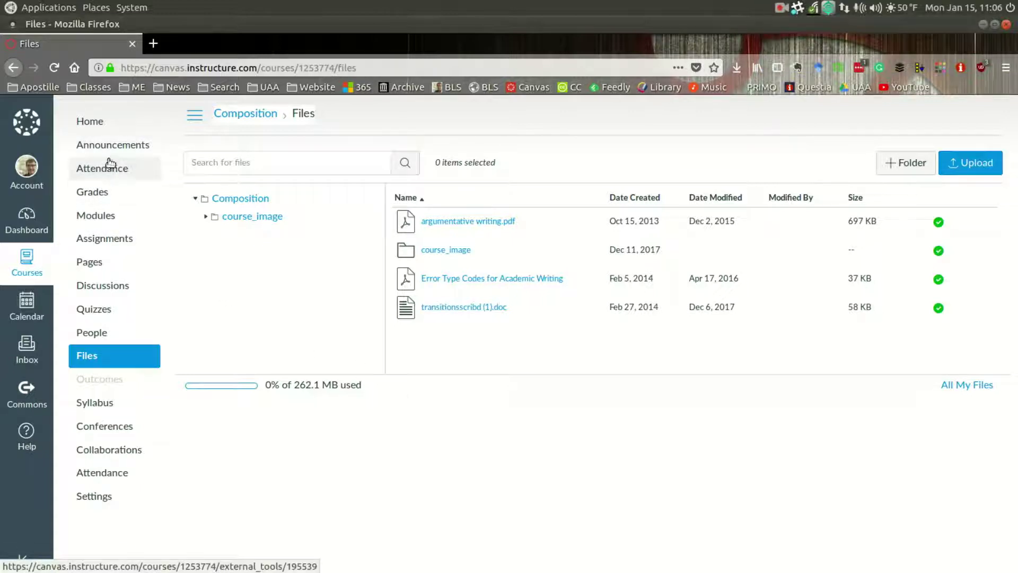
Open the Course Syllabus and scroll through its Basic Information, Course Description and group weights
left_click(95, 403)
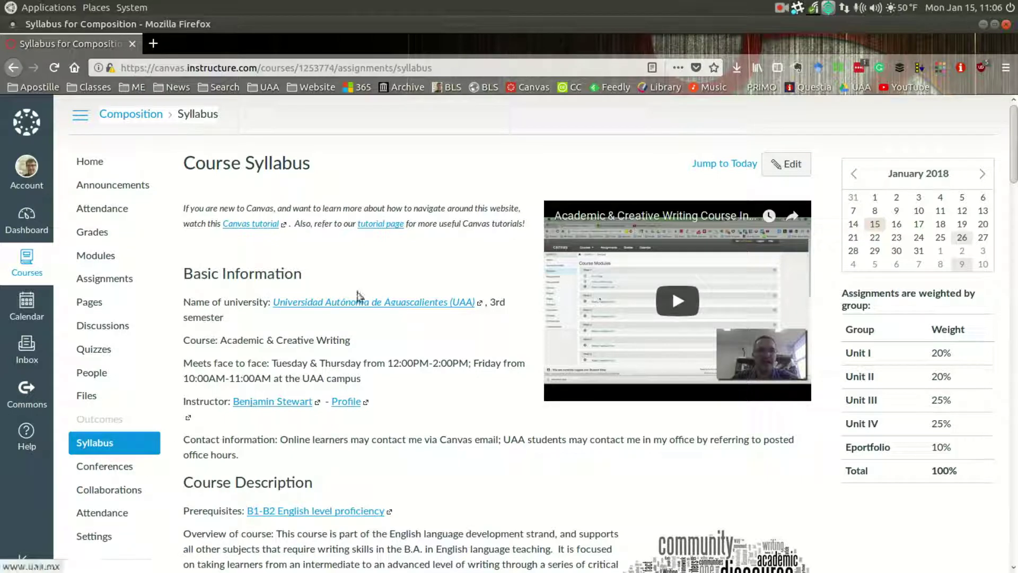
scroll(350, 312, "down", 3)
scroll(347, 315, "down", 10)
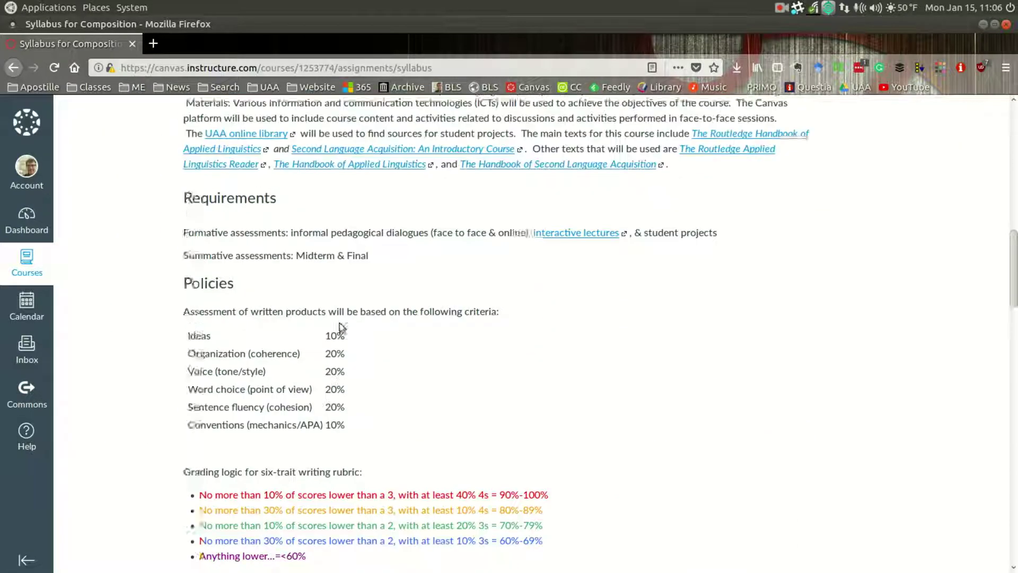
scroll(342, 324, "up", 8)
scroll(340, 330, "up", 5)
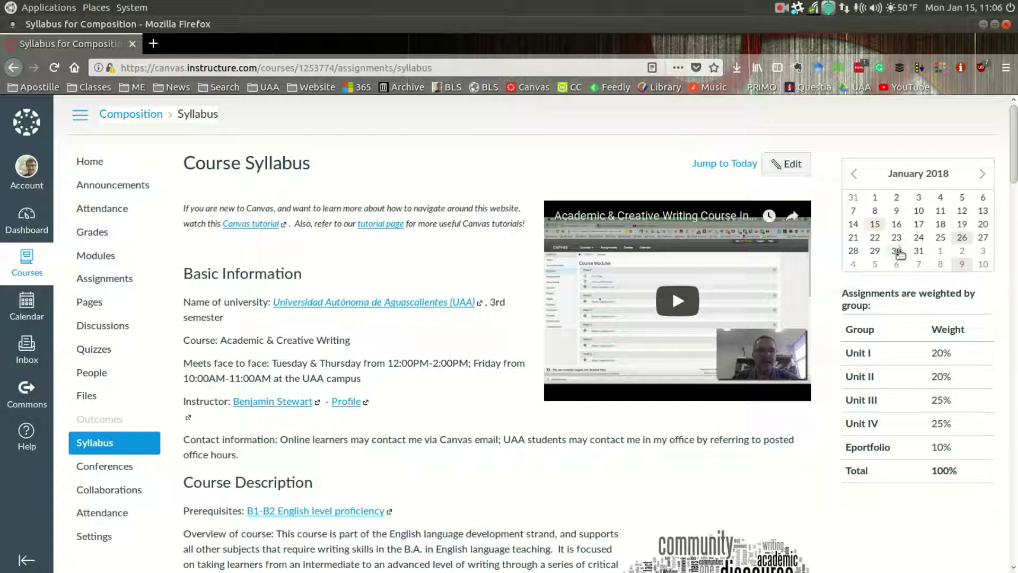
scroll(339, 369, "down", 1)
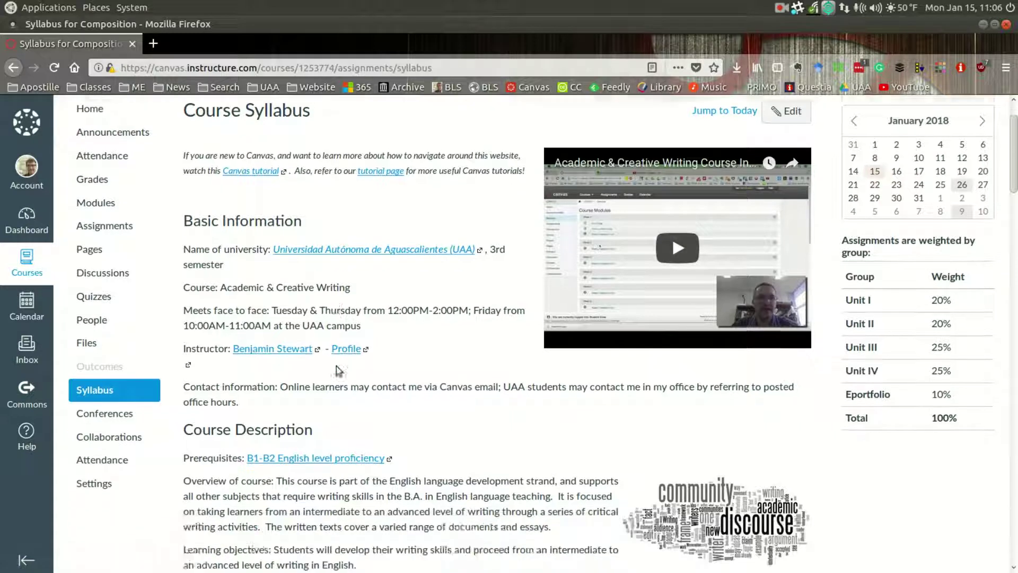
scroll(339, 370, "down", 4)
scroll(356, 368, "up", 5)
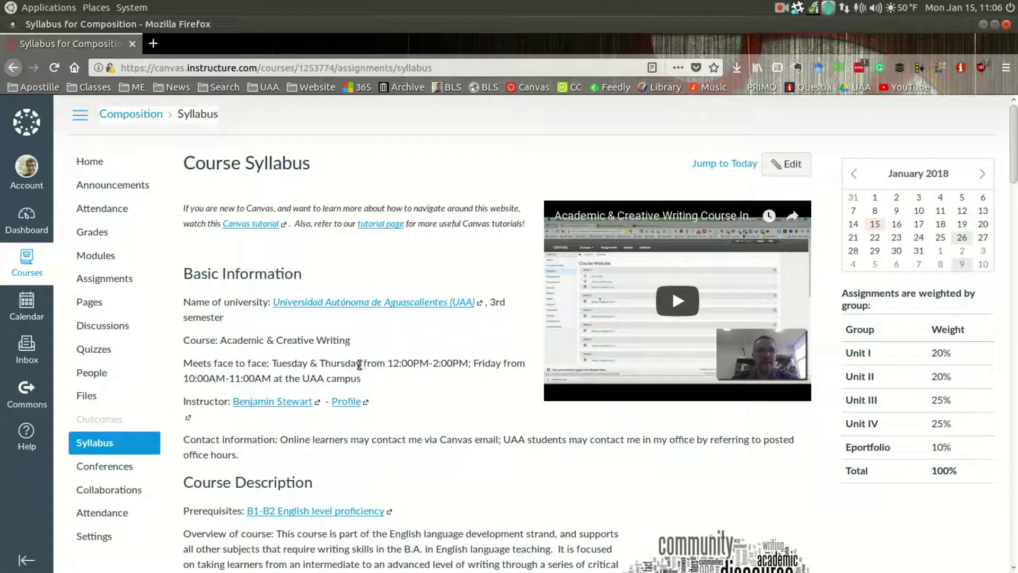
Go to Home to reload the Composition welcome and learning progression page
left_click(90, 164)
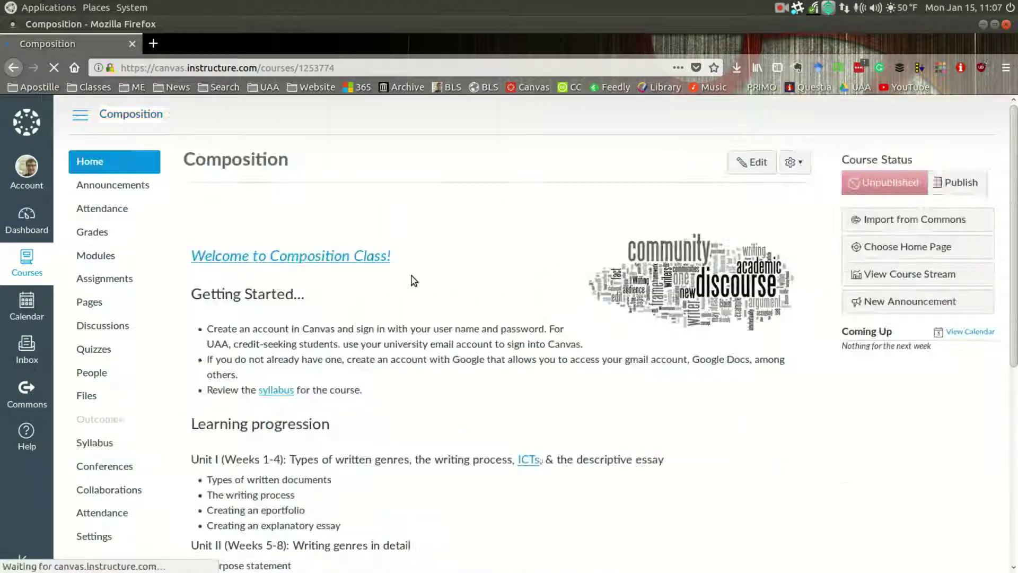